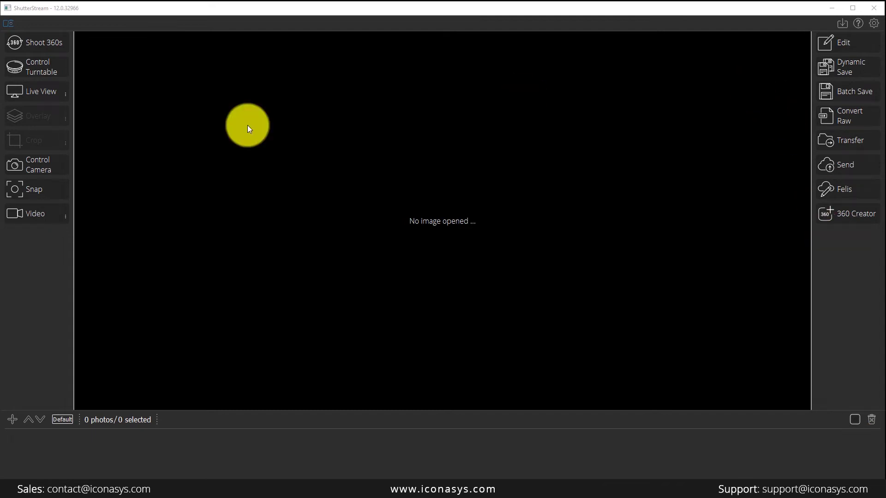
Start the live camera feed showing the white sneaker side-on within the grid overlay.
left_click(46, 91)
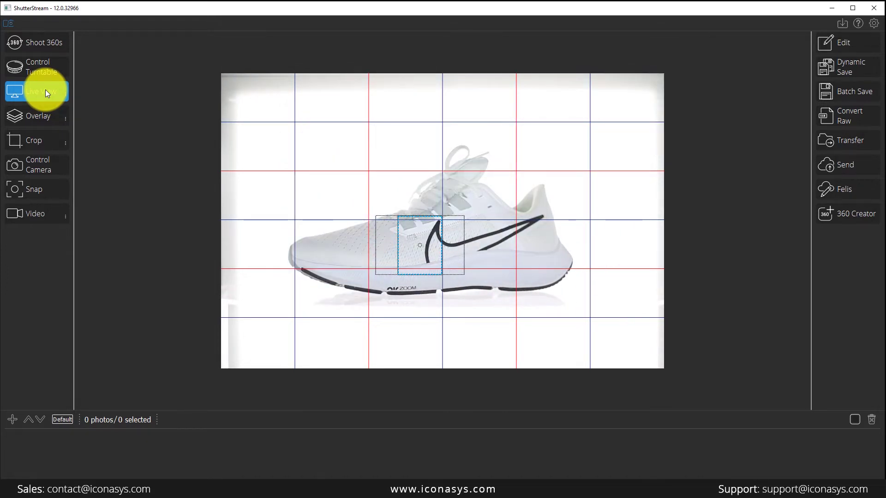
Open the Canon Camera Settings panel at the top, with Advanced and Focal point sections expanded.
left_click(46, 162)
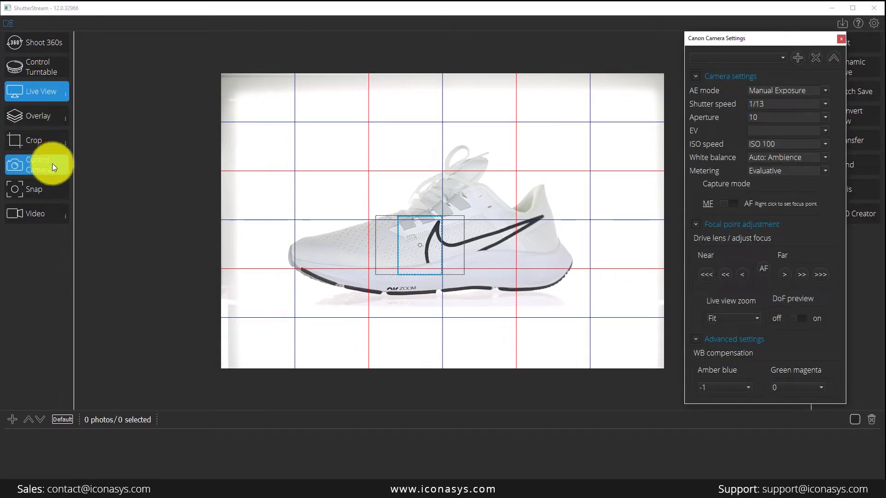
left_click_drag(712, 38, 702, 22)
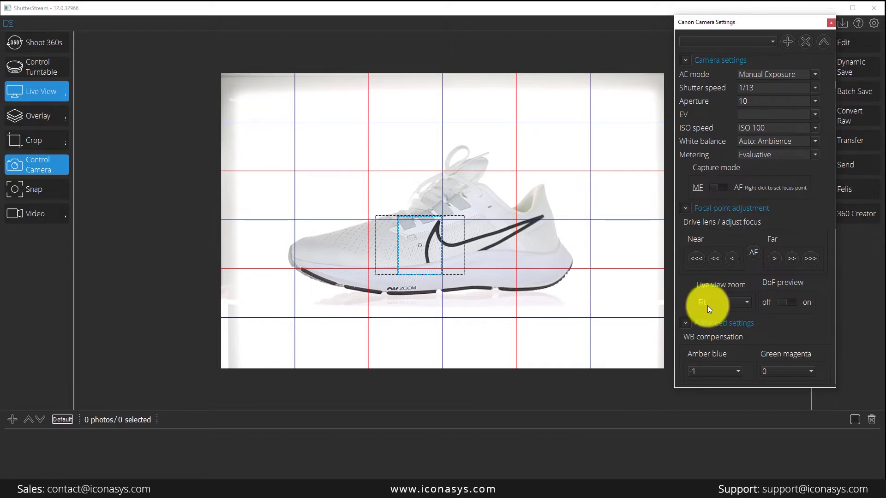
left_click(685, 323)
left_click(685, 322)
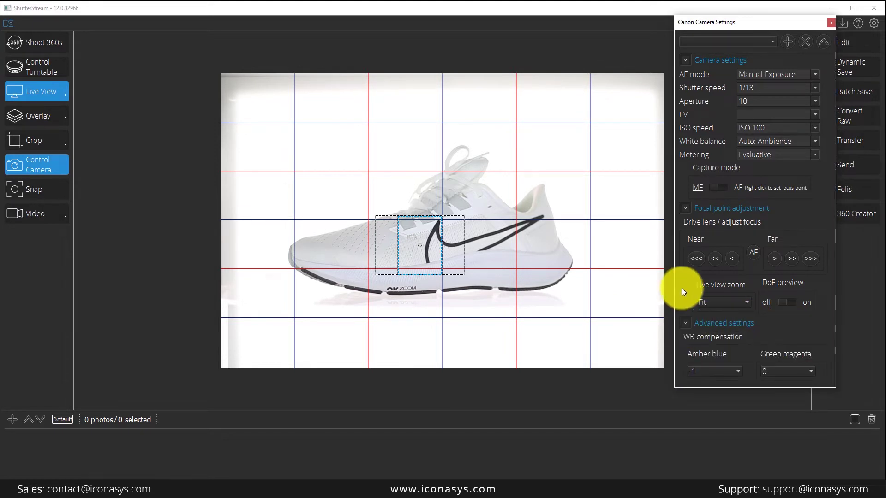
left_click(686, 208)
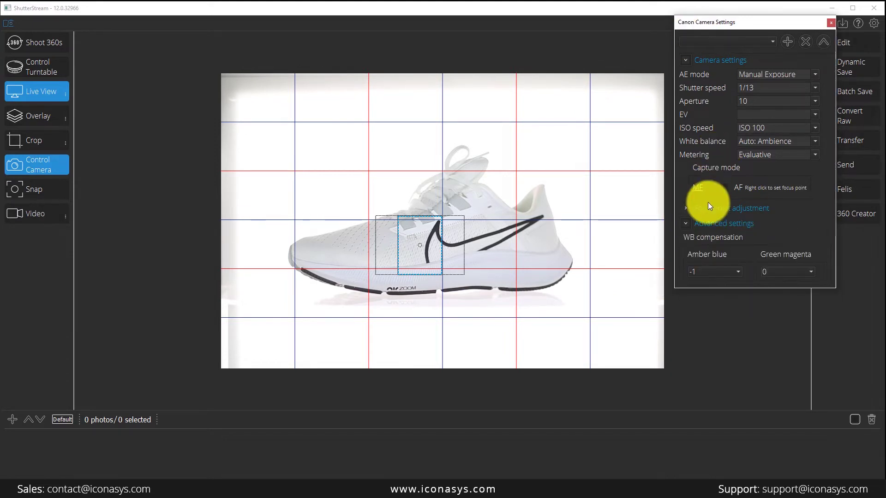
left_click(685, 208)
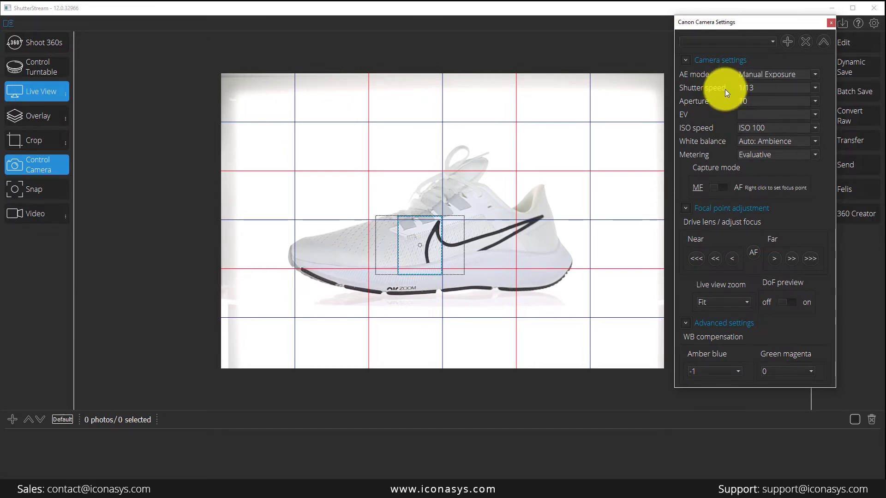
left_click(779, 87)
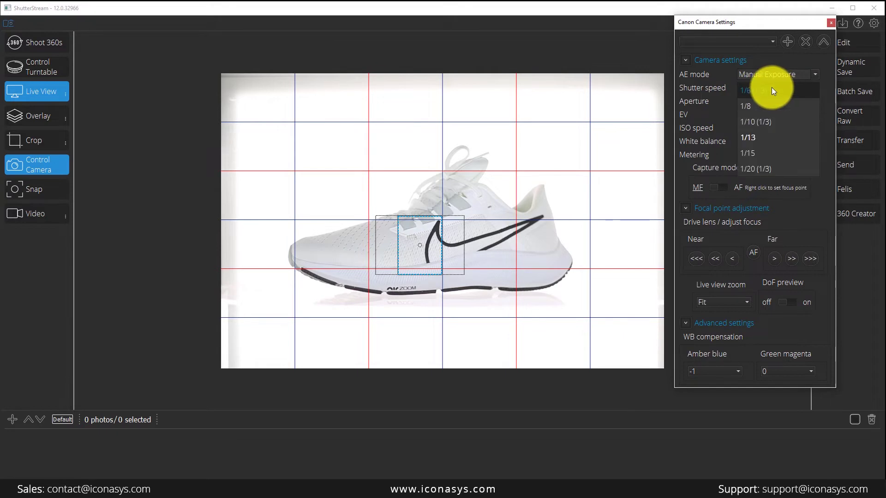
left_click(784, 91)
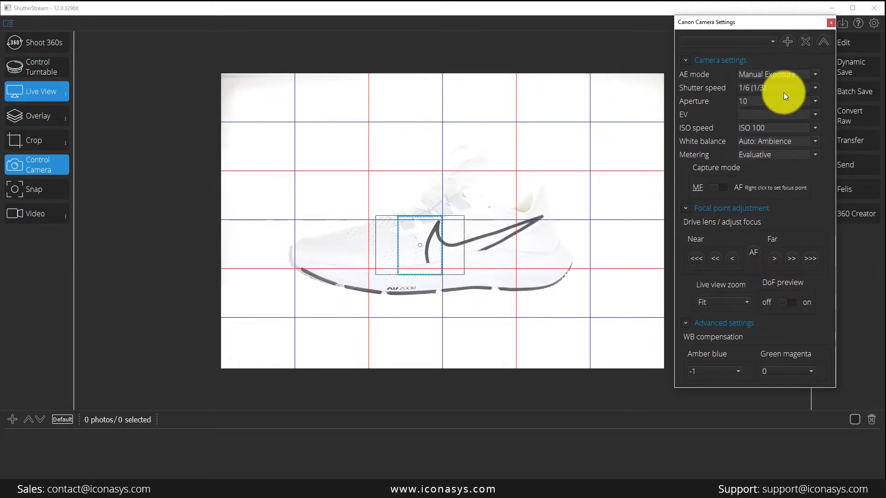
left_click(787, 85)
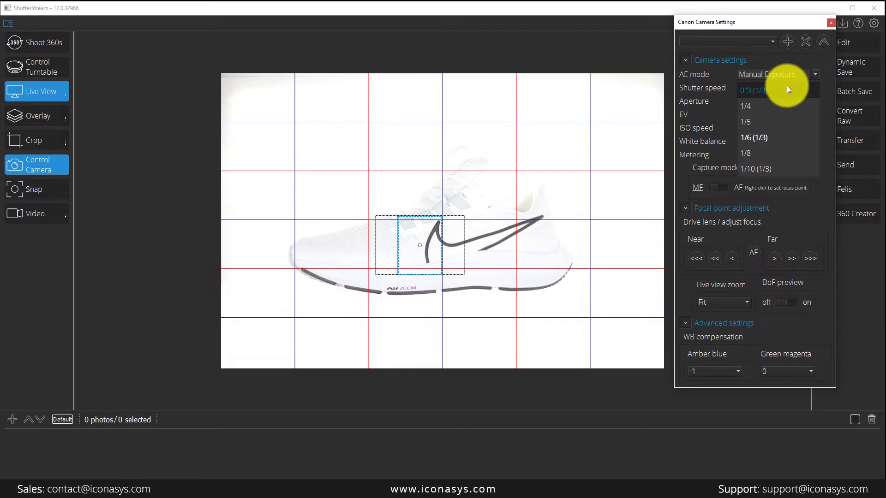
scroll(787, 138, "up", 1)
left_click(781, 167)
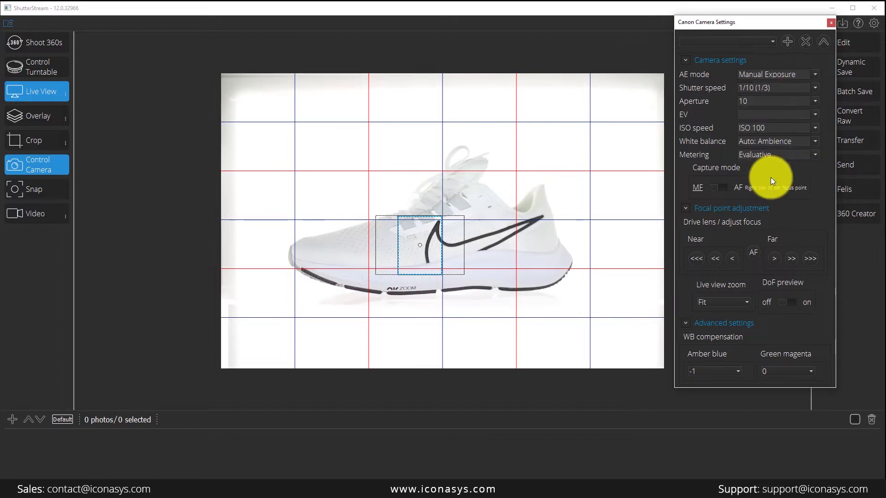
left_click(782, 88)
left_click(775, 167)
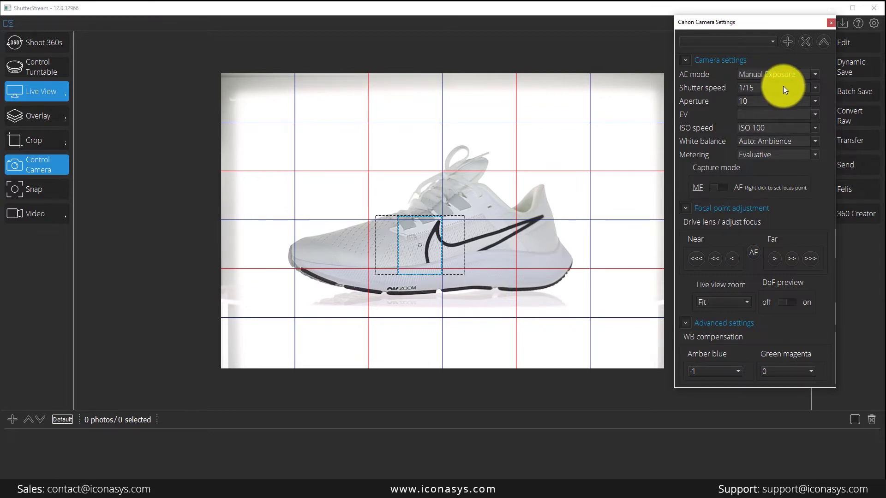
left_click(782, 87)
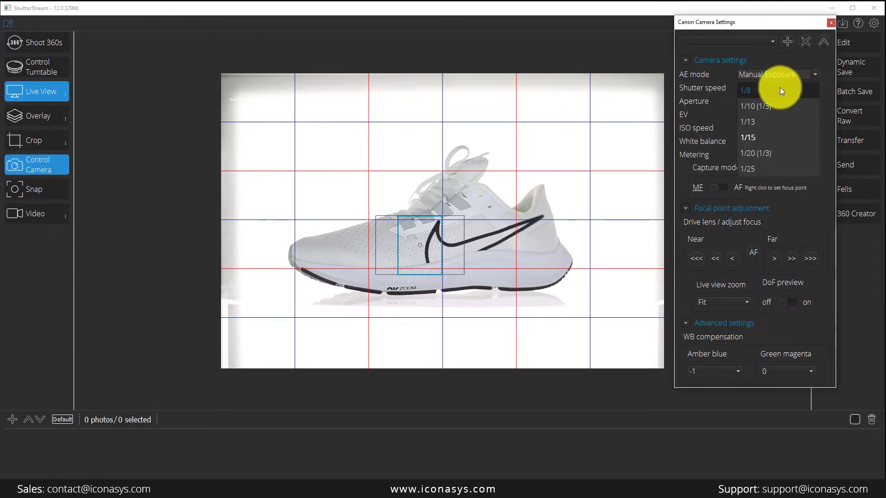
left_click(773, 121)
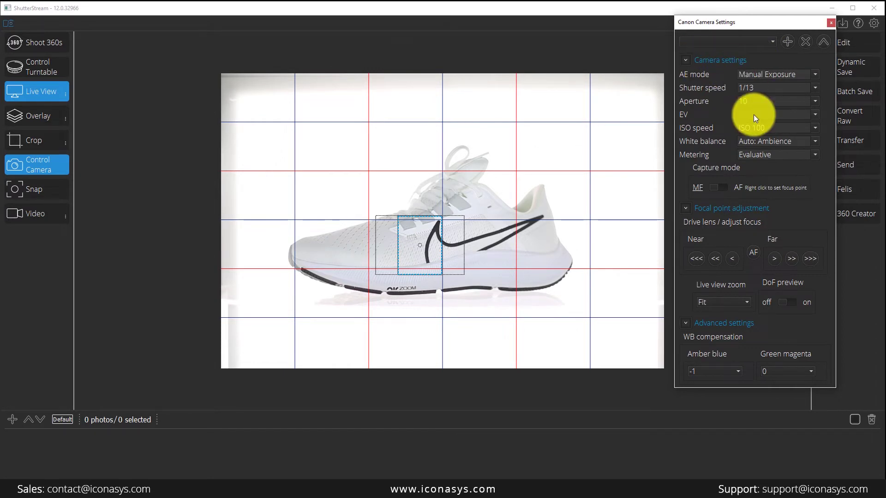
Save the current camera settings as a new profile named 'White Shoe'.
left_click(788, 42)
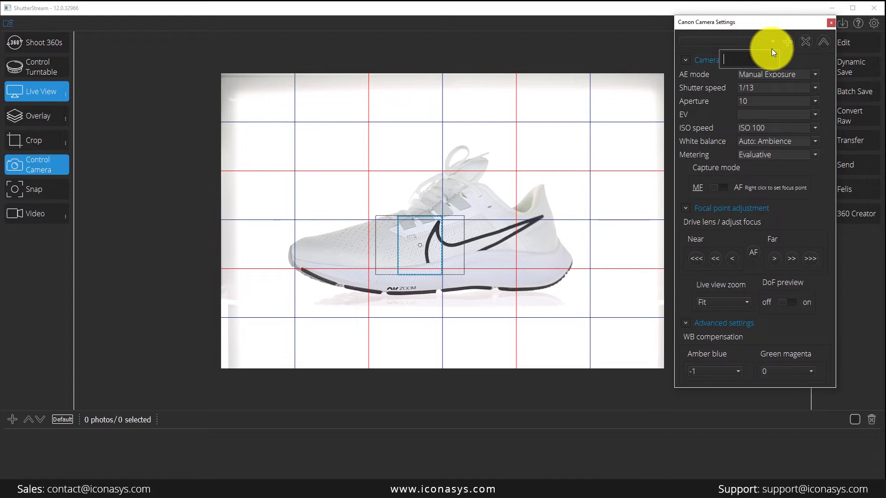
type("White Shoe")
key("Return")
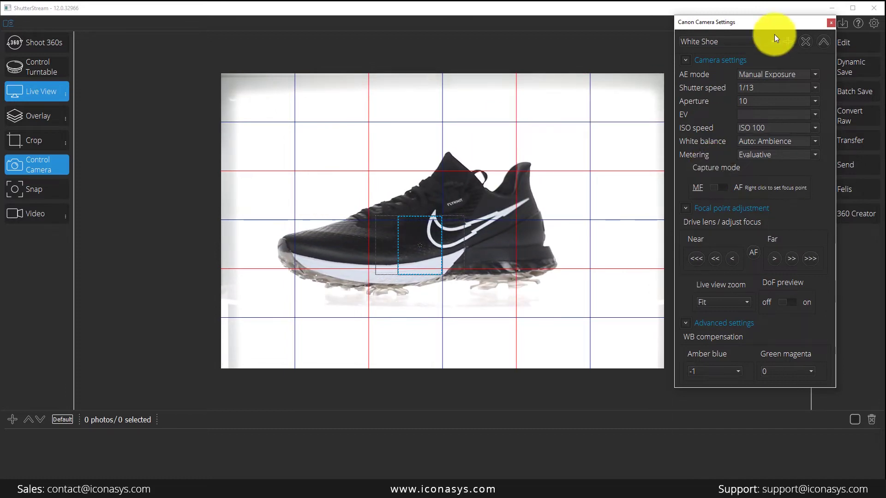
Set the shutter speed to 1/10 (1/3).
left_click(763, 90)
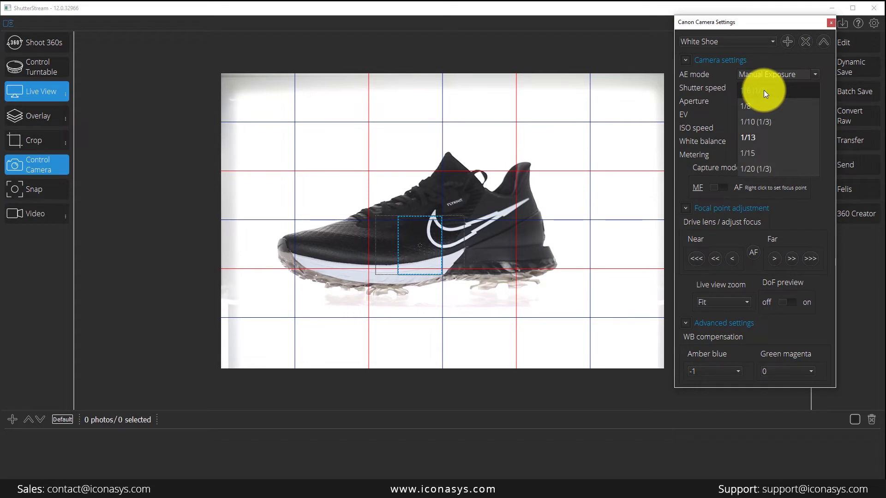
left_click(768, 121)
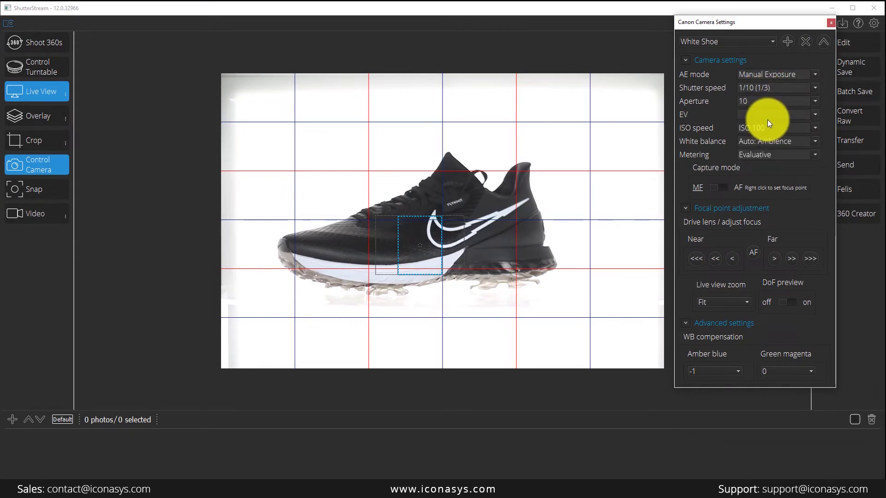
left_click(793, 87)
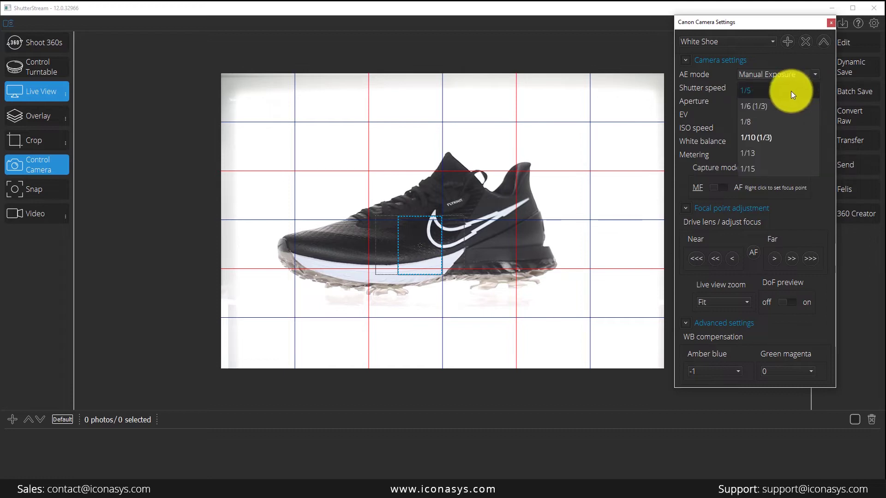
left_click(789, 42)
Save these settings as a 'Black Shoe' profile, then reapply the White Shoe profile.
left_click(790, 40)
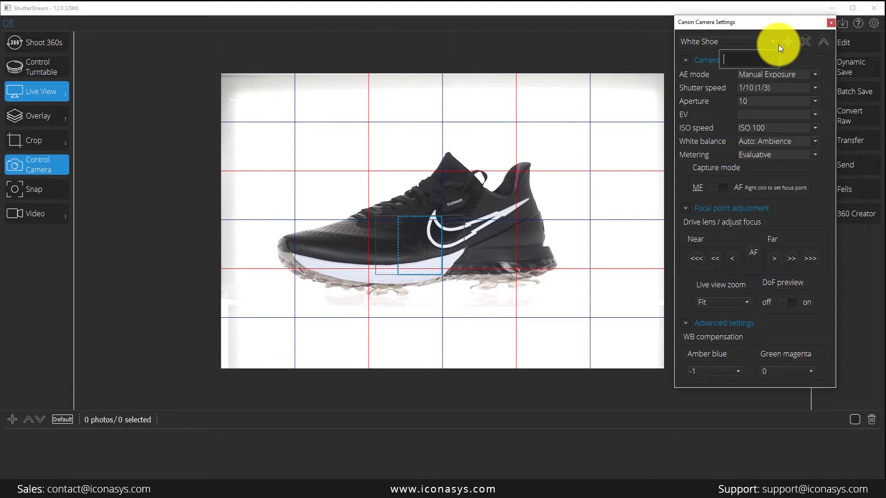
type("Black S")
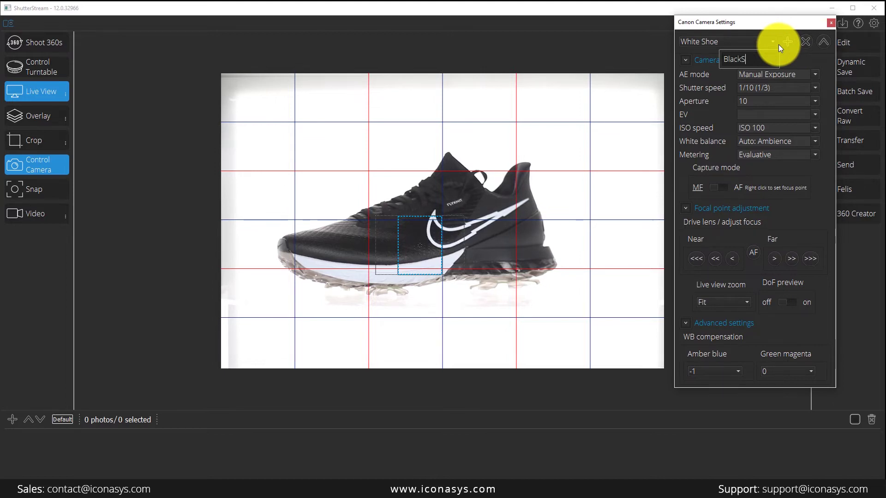
type("hoe")
key("Return")
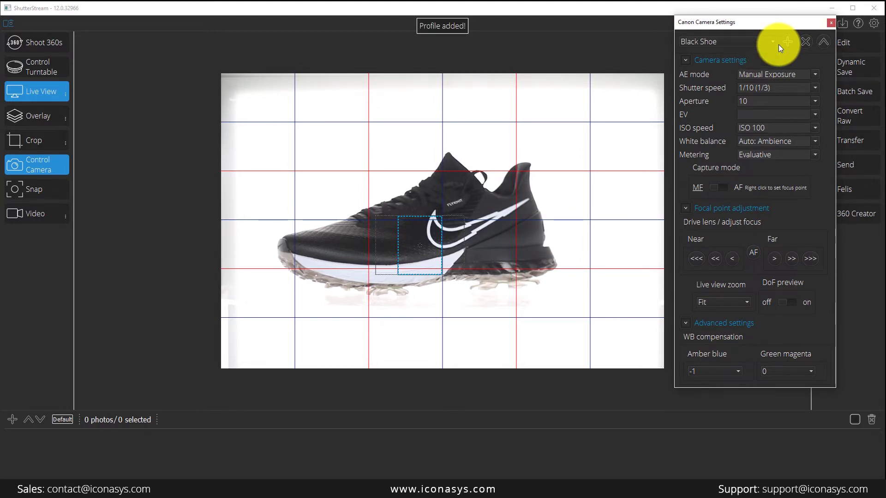
left_click(763, 44)
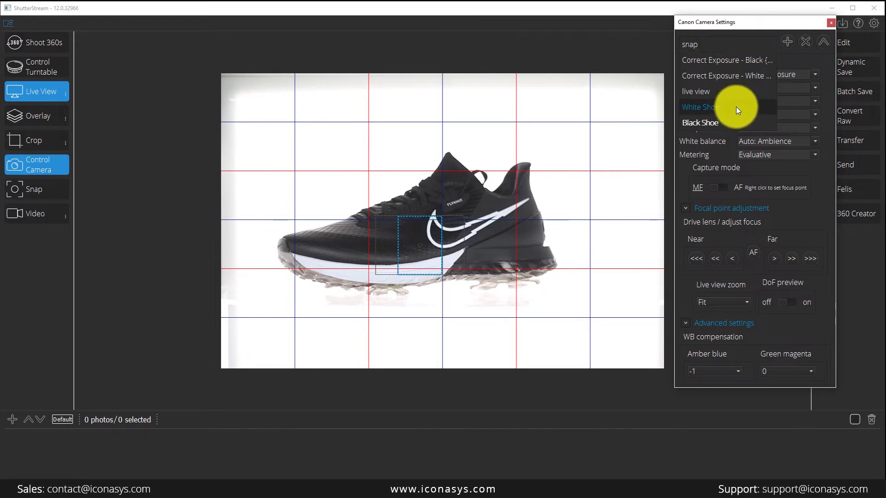
left_click(736, 107)
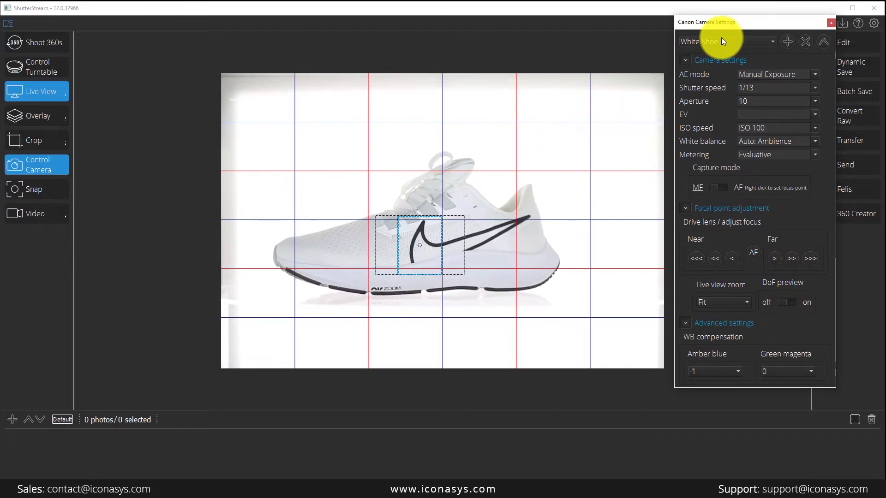
Load the 'live view' camera profile, setting the shutter to 0"3 (1/3).
left_click(757, 43)
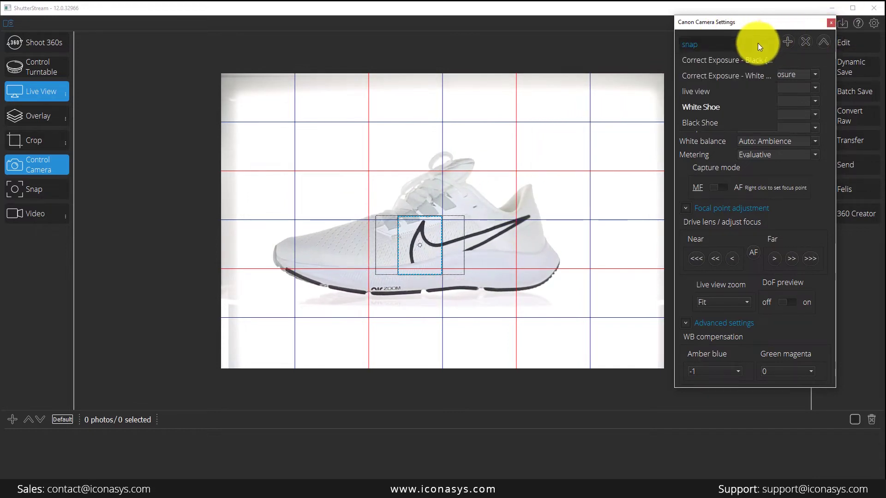
left_click(779, 75)
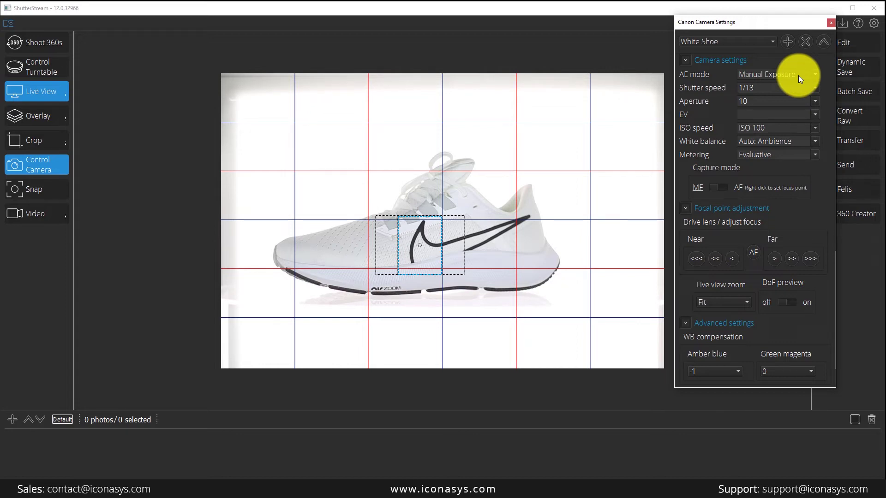
left_click(766, 41)
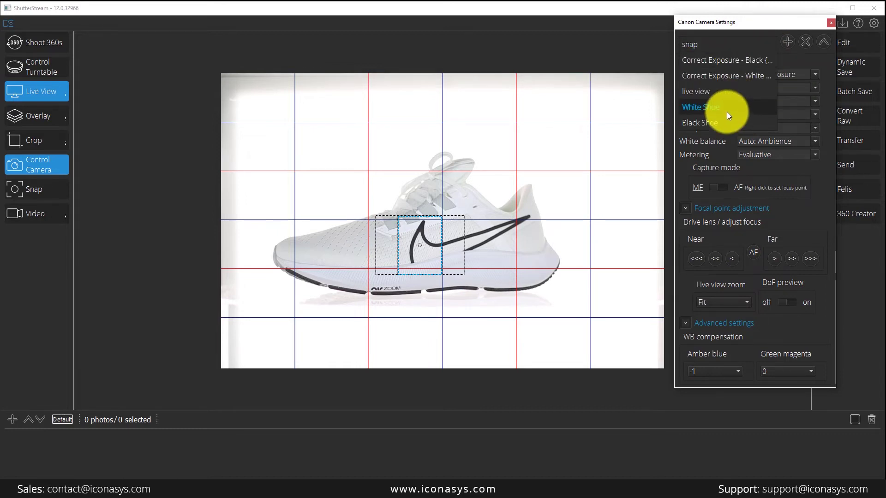
left_click(692, 93)
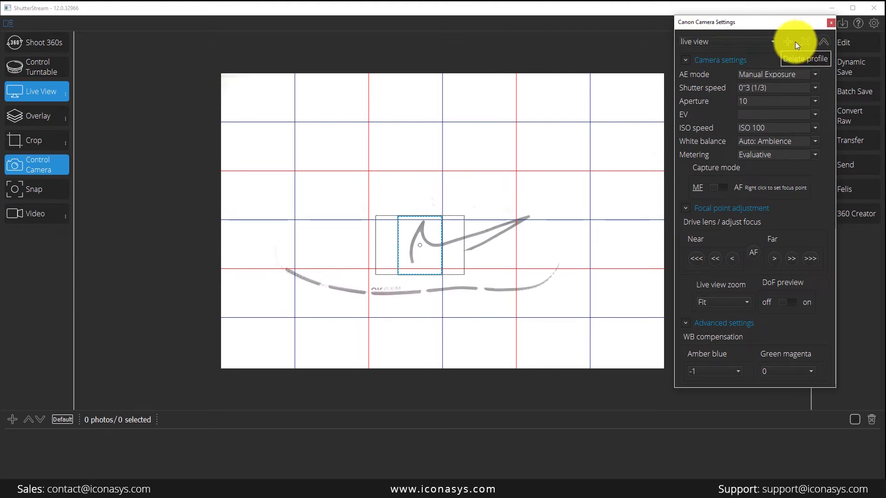
Delete the 'live view' profile and reload the White Shoe profile.
left_click(806, 41)
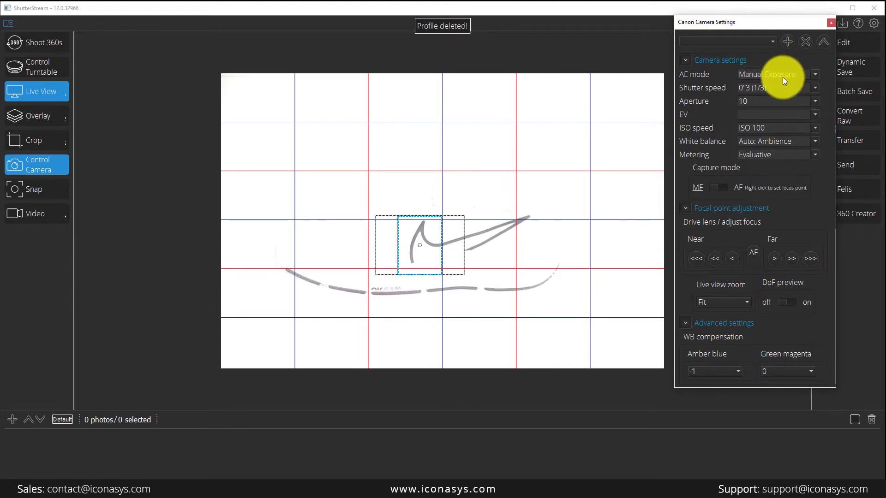
left_click(754, 39)
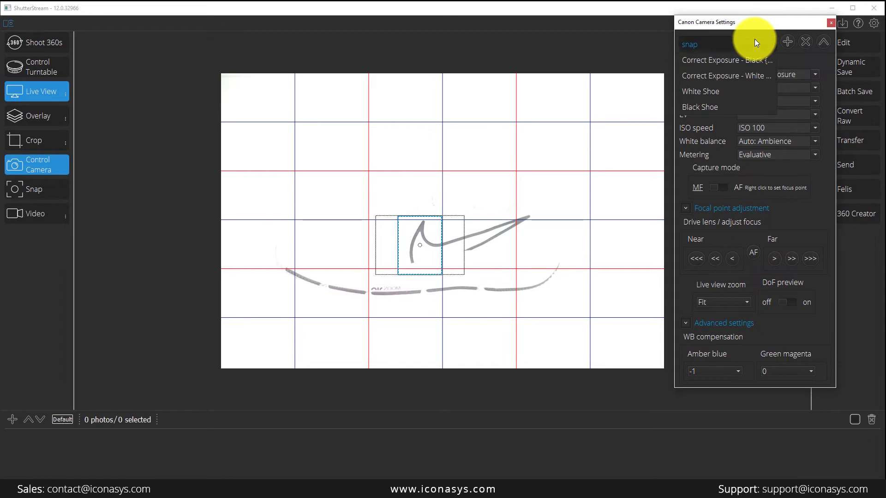
left_click(714, 91)
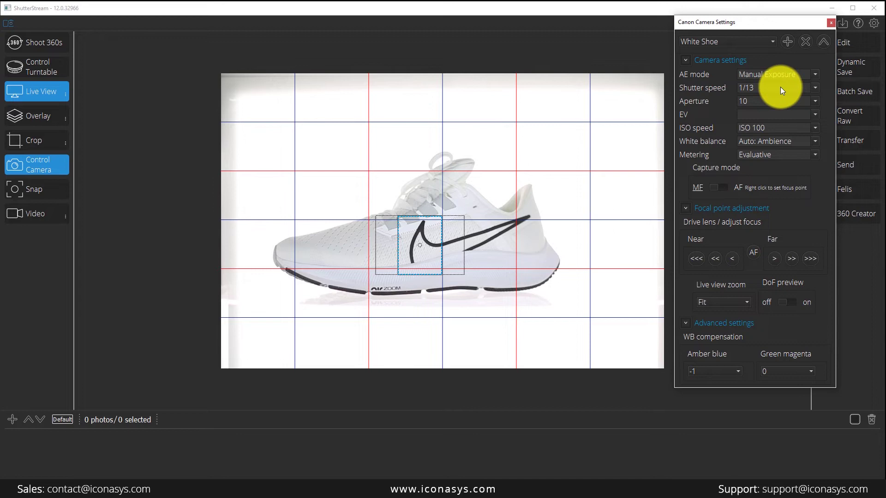
Change the shutter speed to 1/10 (1/3) and update the White Shoe profile.
left_click(780, 88)
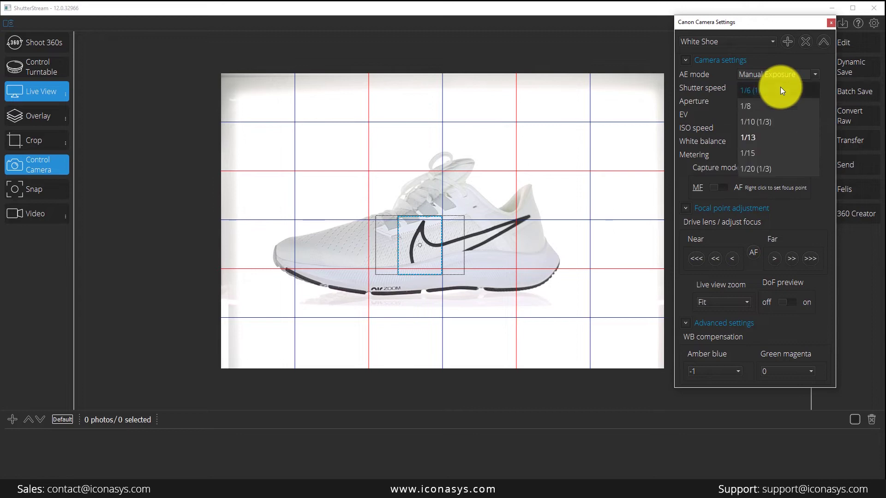
left_click(769, 122)
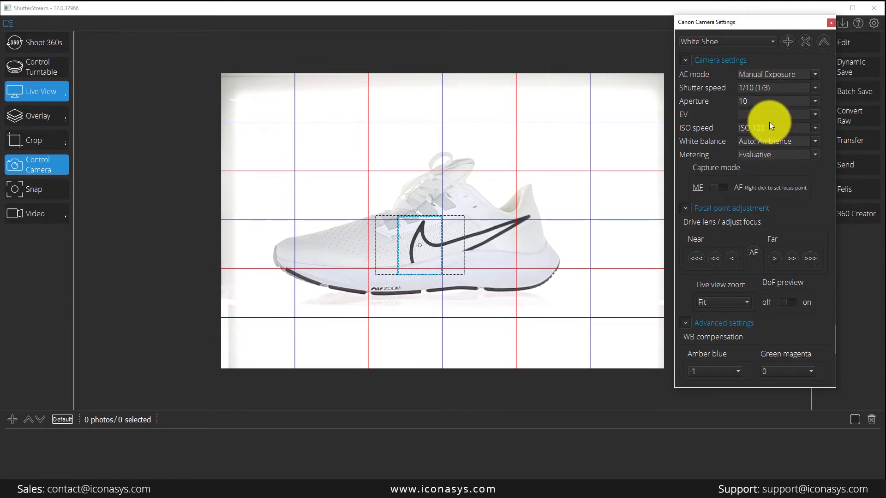
left_click(825, 40)
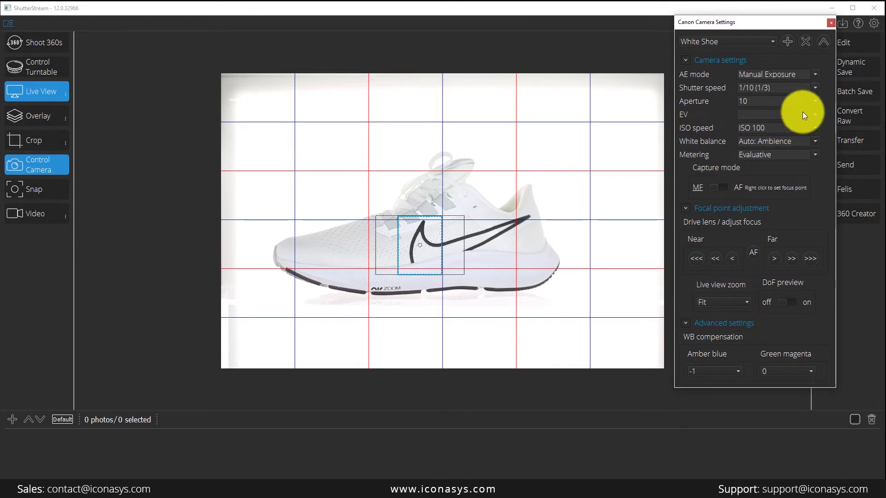
Reset the shutter to 1/13, snap the first shoe photo, and resume live view with Crop enabled.
left_click(784, 90)
left_click(765, 153)
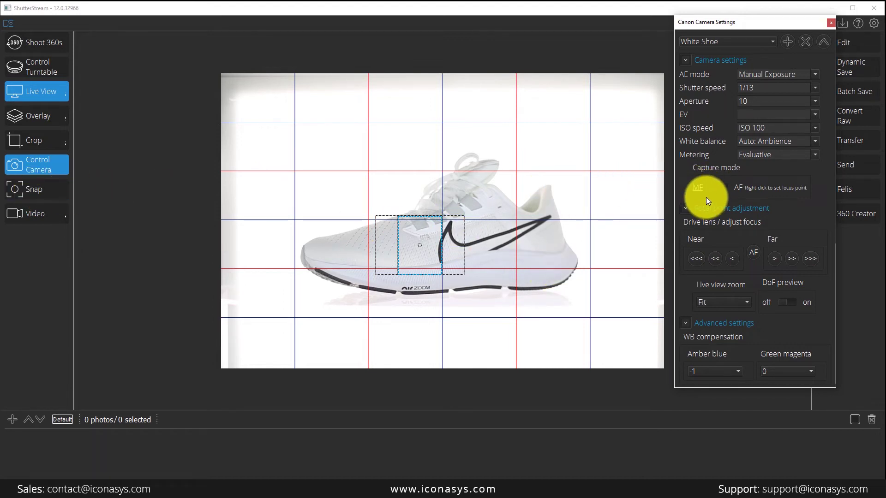
left_click(30, 191)
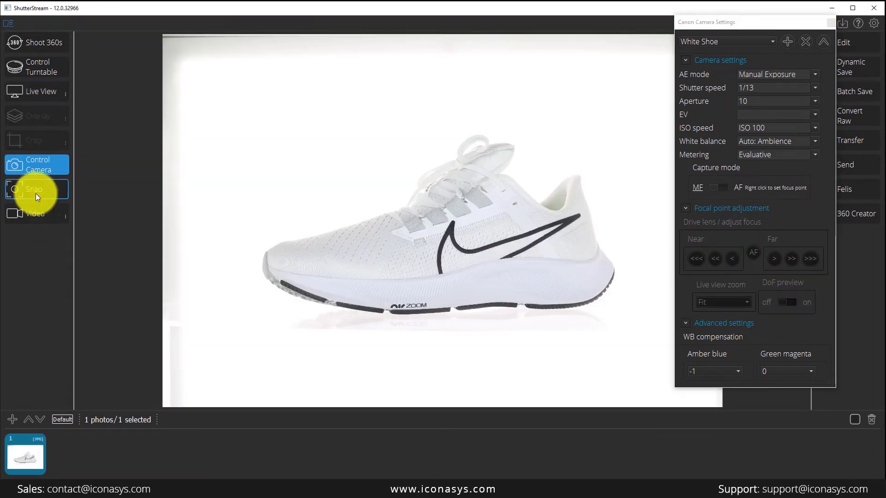
left_click(42, 93)
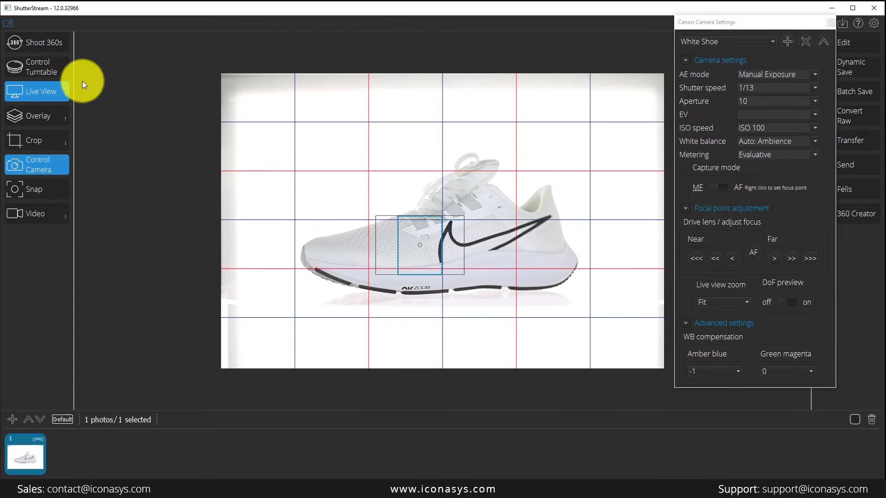
left_click(53, 142)
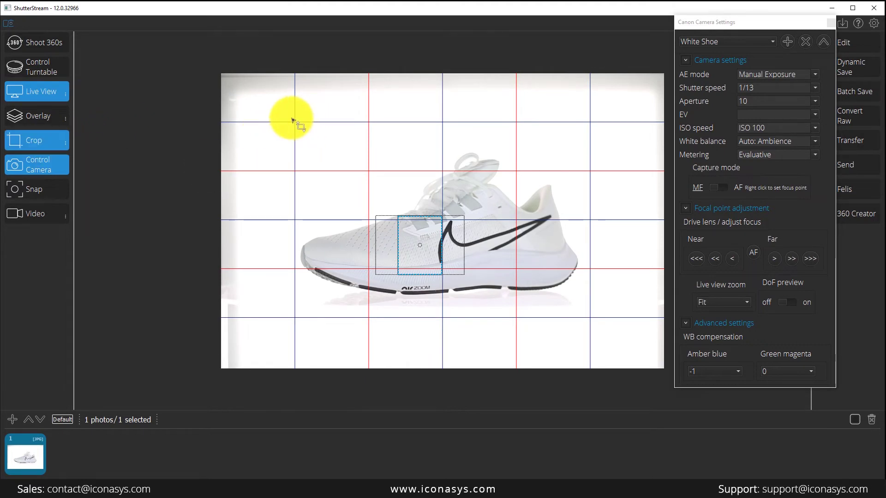
Draw a crop frame around the shoe and snap a second, cropped photo.
left_click_drag(290, 117, 594, 323)
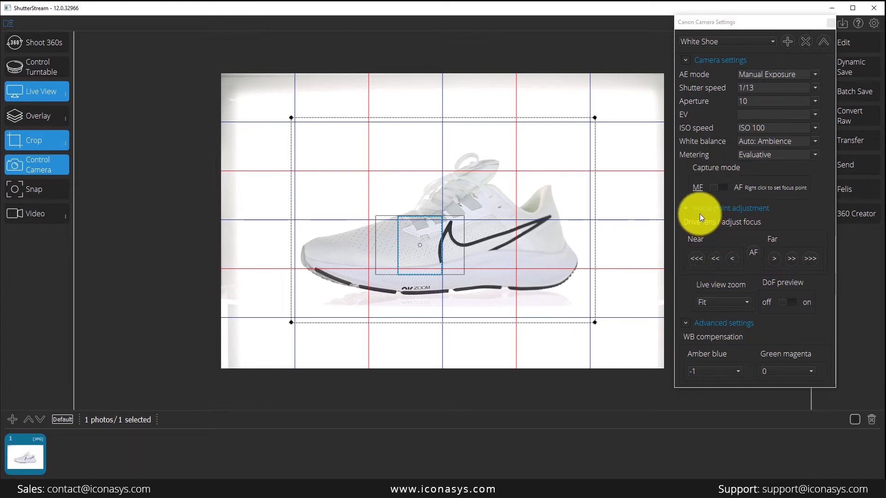
left_click(716, 259)
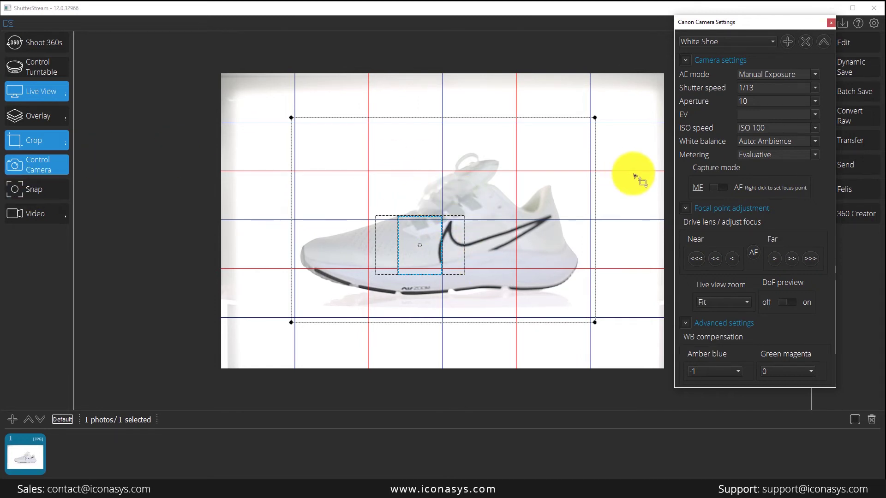
left_click(34, 190)
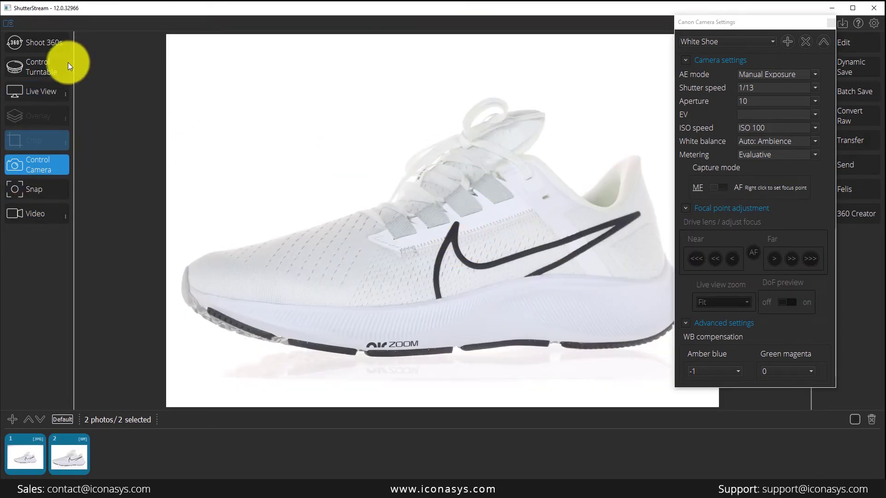
Review both photos in the filmstrip, then return to live view.
left_click(43, 98)
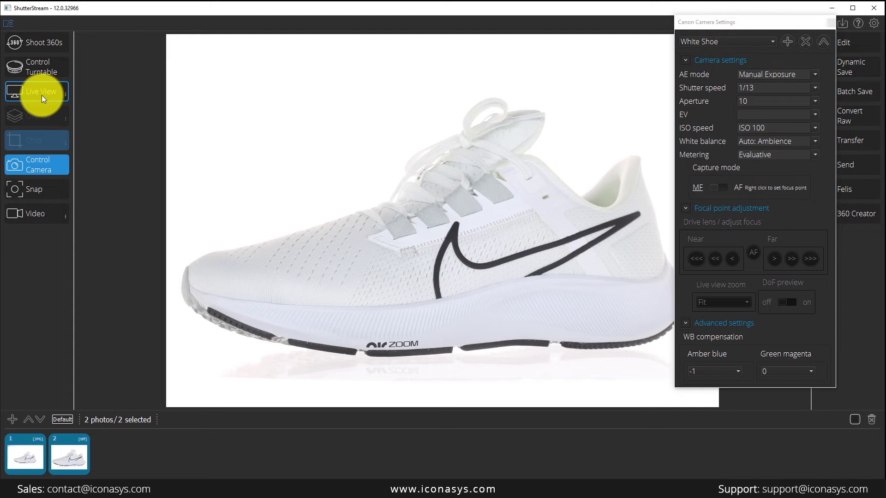
left_click(58, 463)
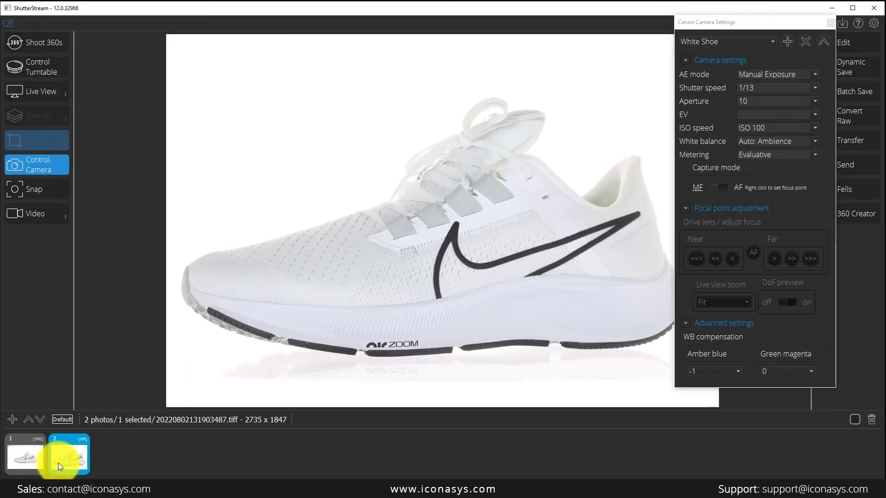
left_click(26, 459)
left_click(36, 94)
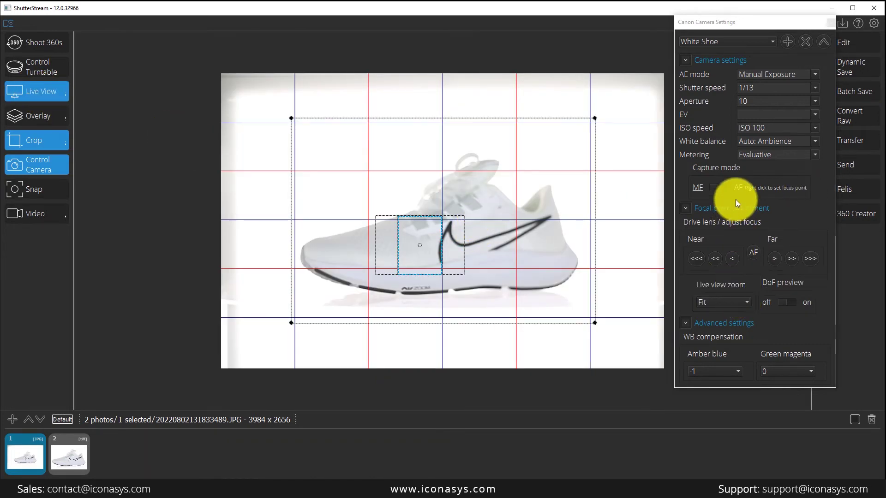
Switch capture mode from MF to AF and snap a third shoe photo.
left_click(716, 187)
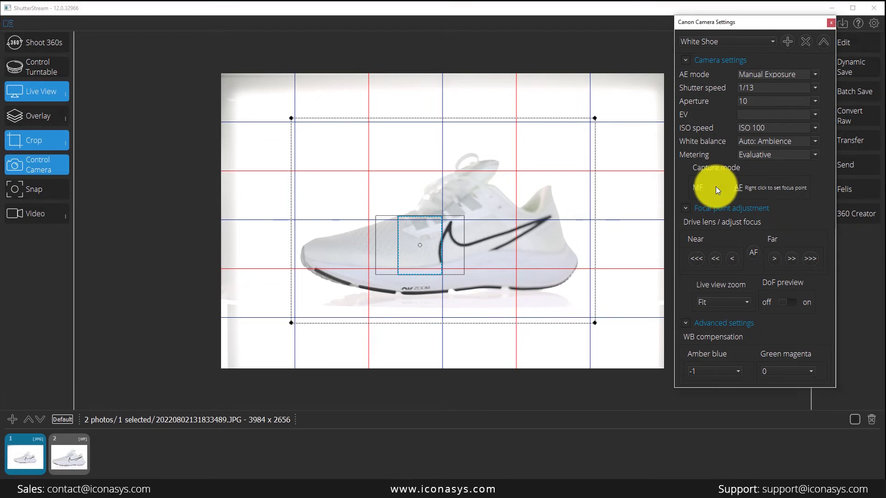
left_click(24, 191)
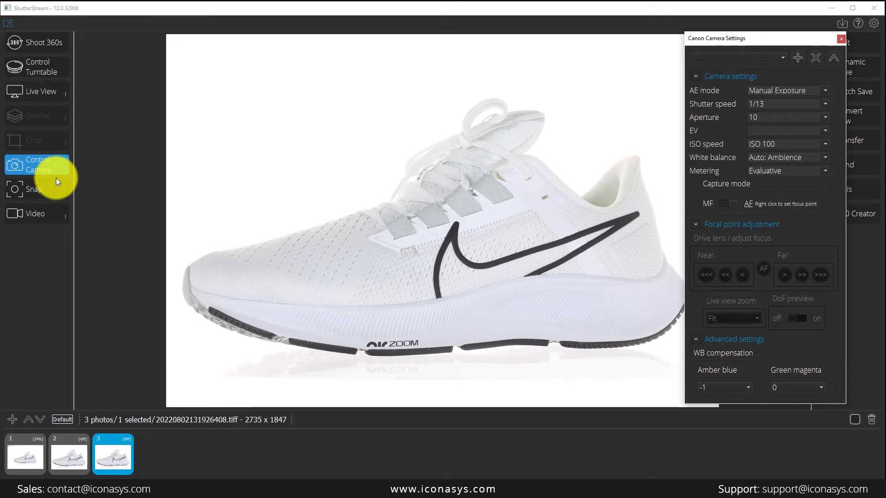
In live view, move the focus point from toe to upper shoe to heel, then set MF.
left_click(41, 90)
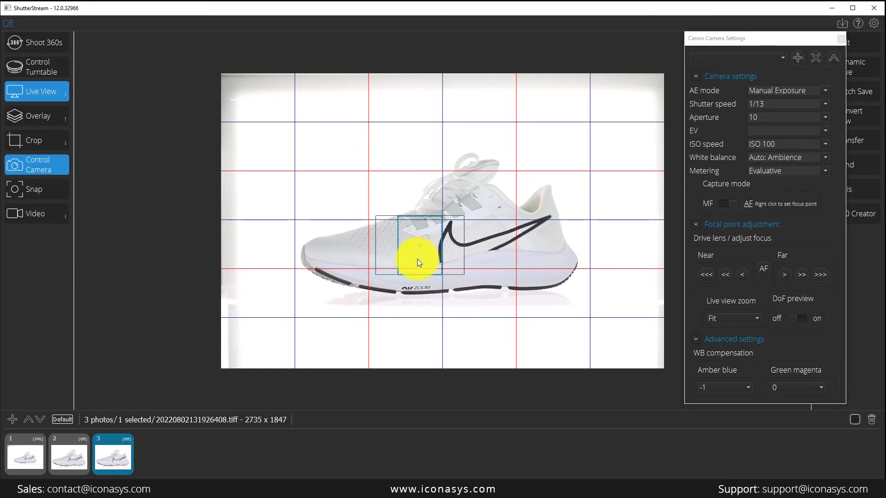
right_click(352, 252)
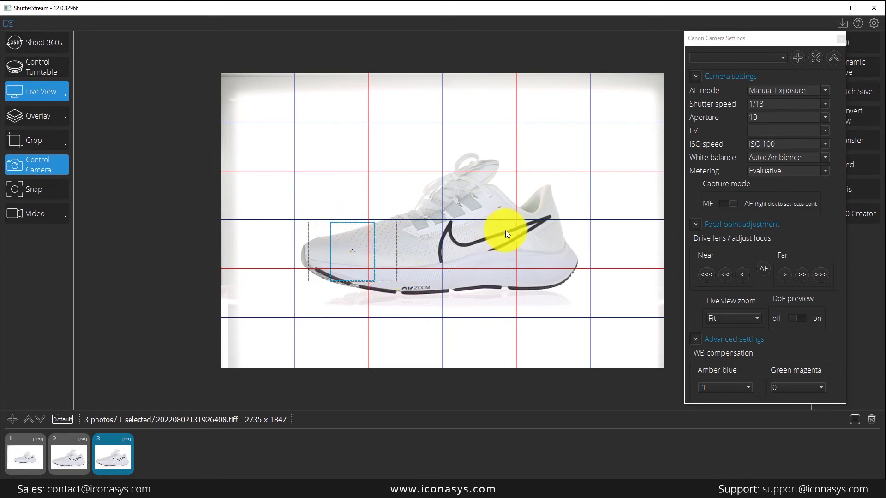
right_click(495, 196)
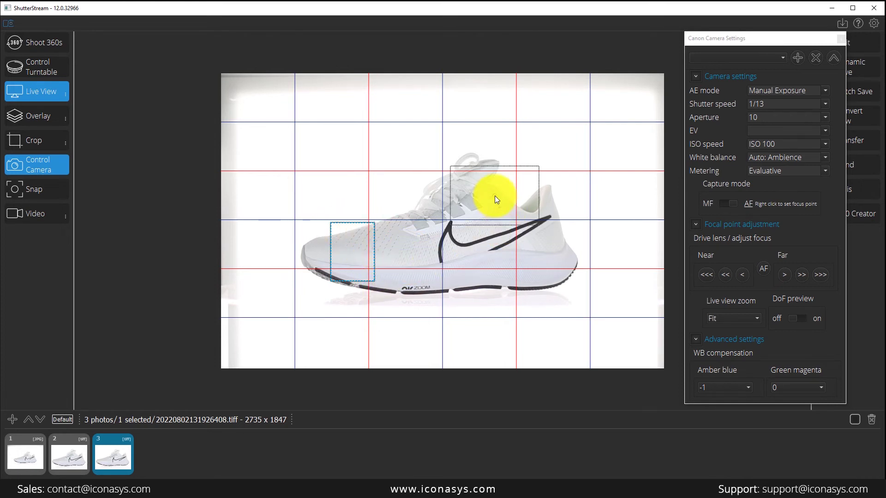
right_click(560, 250)
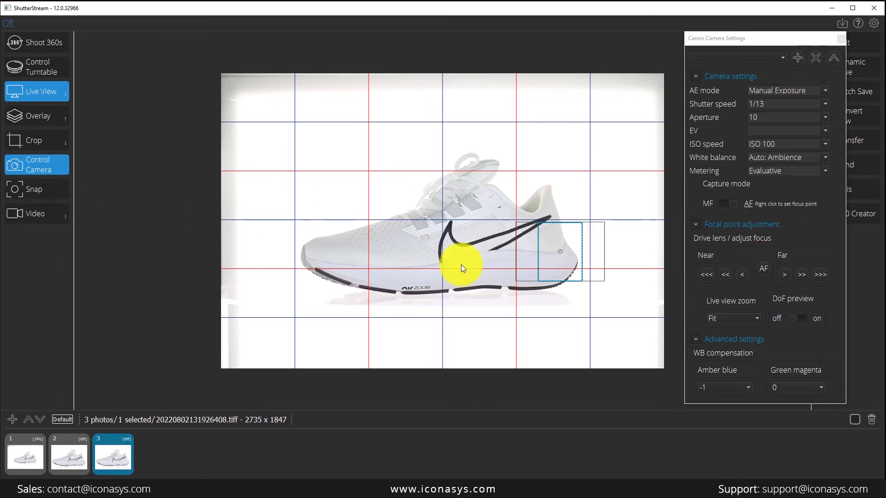
left_click(729, 201)
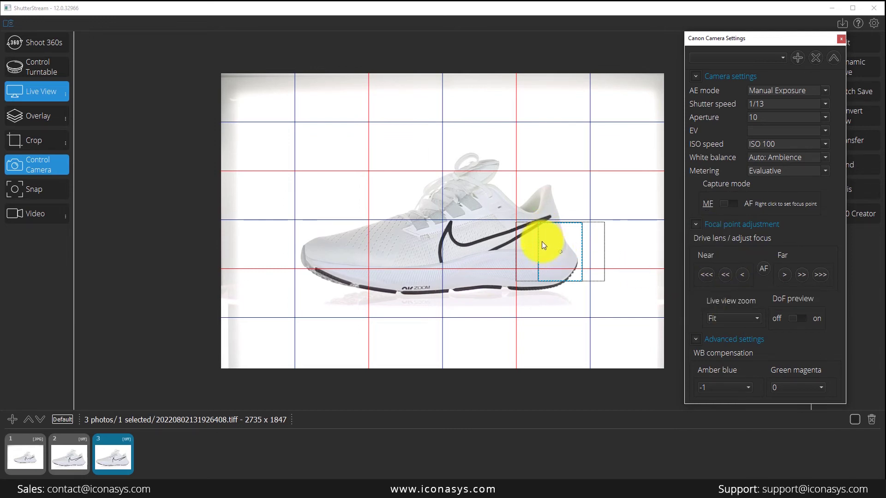
At x10 live view zoom, step the lens focus Far and Near until the heel is sharp.
left_click(744, 318)
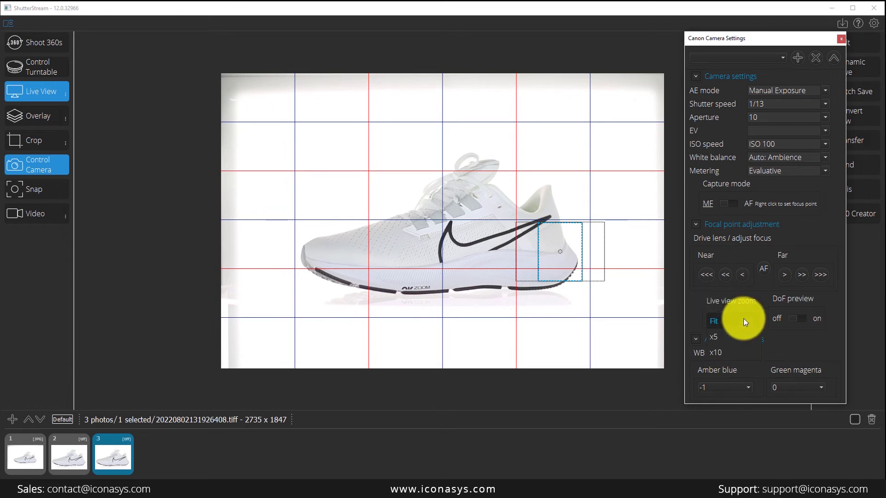
left_click(729, 352)
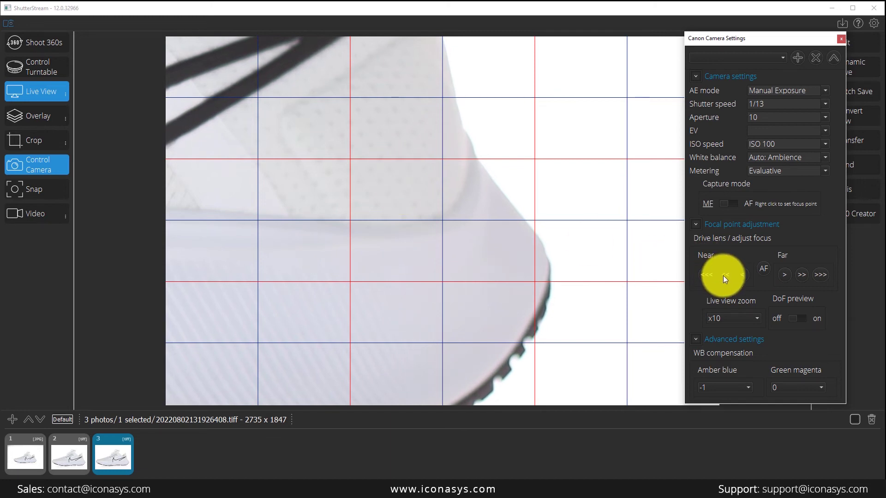
left_click(804, 274)
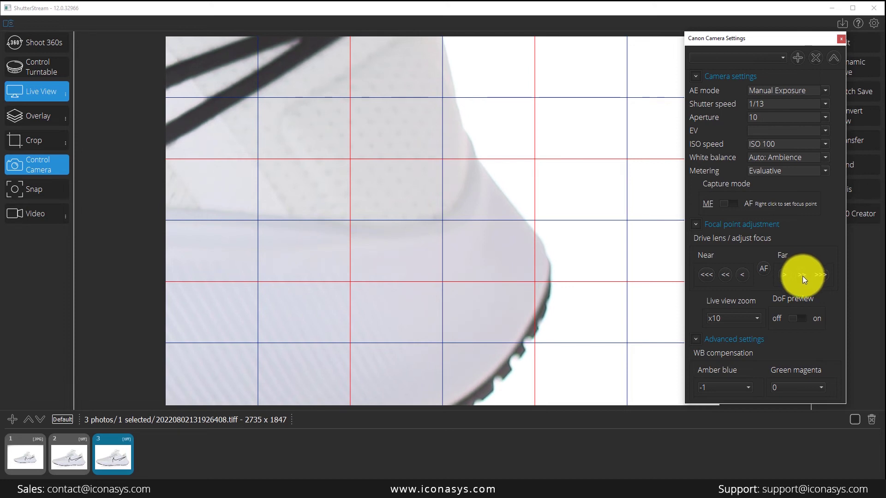
left_click(802, 276)
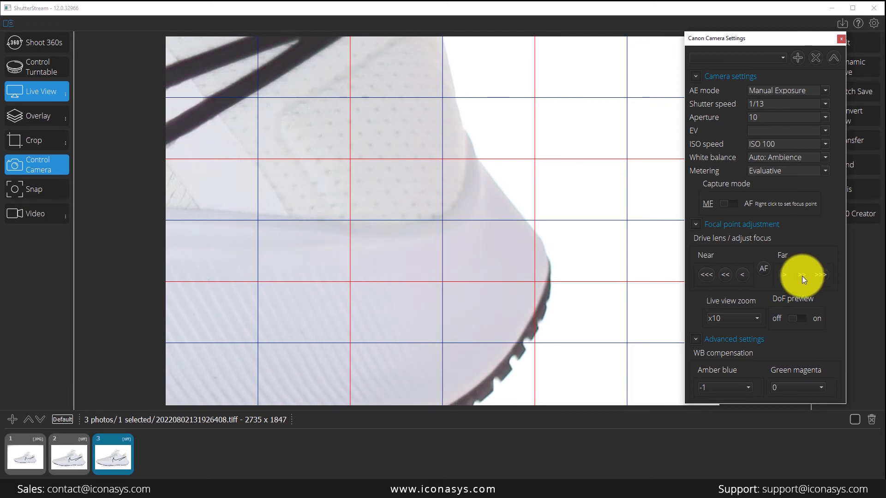
left_click(802, 275)
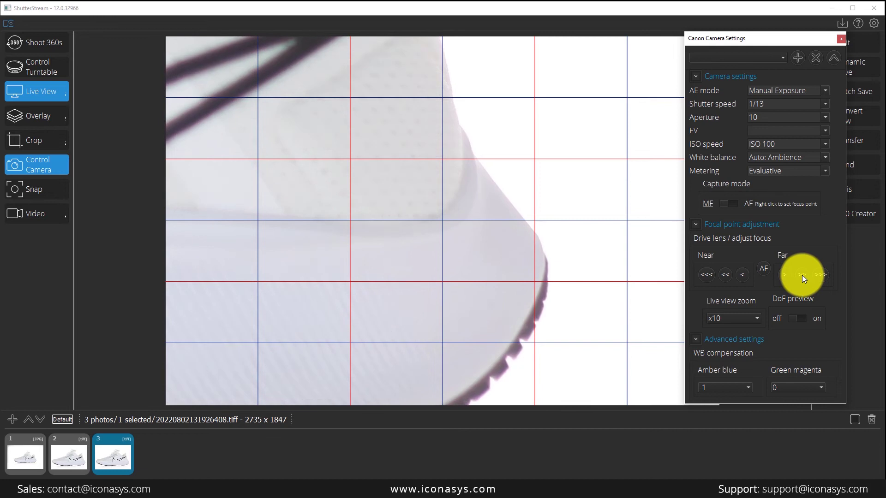
left_click(726, 275)
left_click(725, 276)
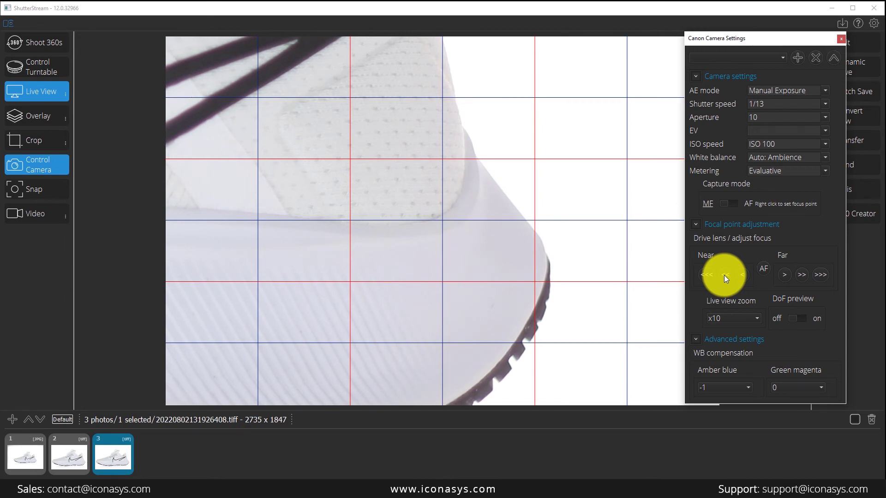
left_click(708, 276)
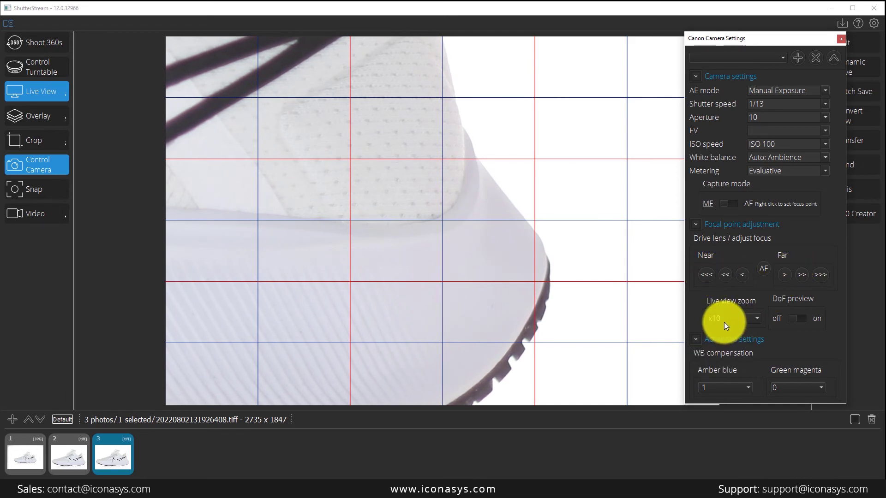
scroll(723, 322, "up", 2)
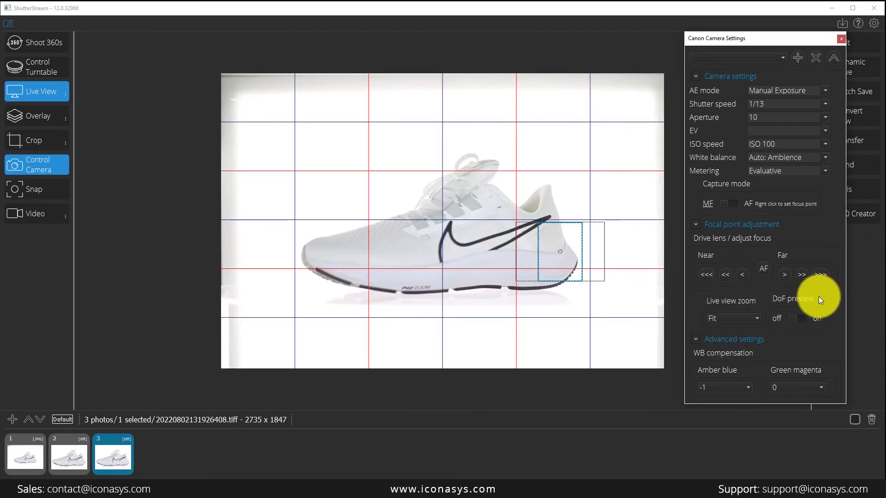
Move the focus point to the shoe's toe, autofocus, and sharpen it nearer at x10 zoom.
right_click(340, 251)
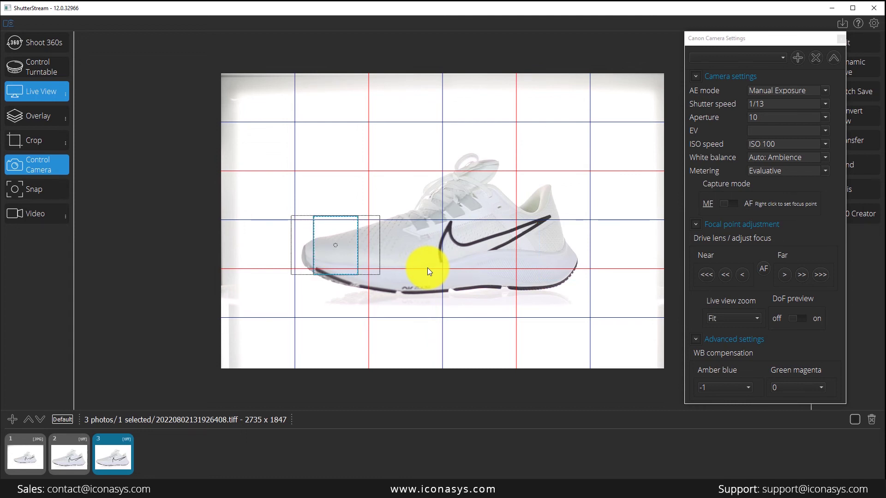
left_click(764, 268)
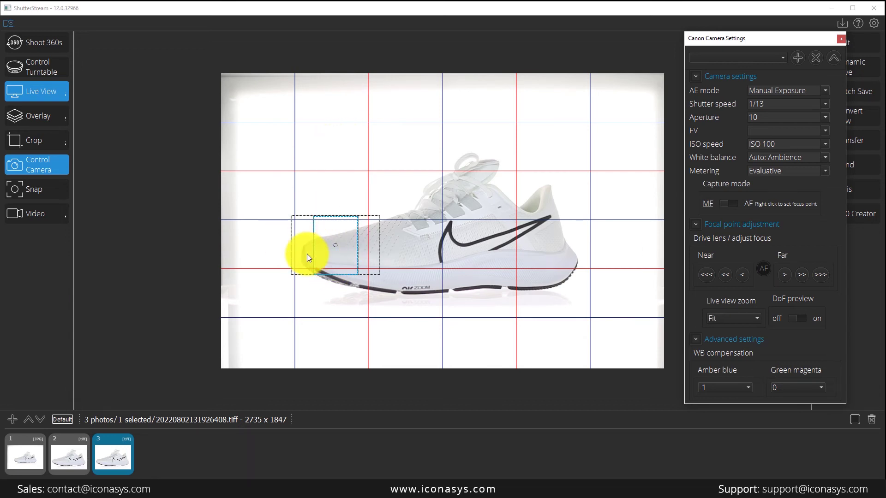
left_click(737, 319)
left_click(741, 356)
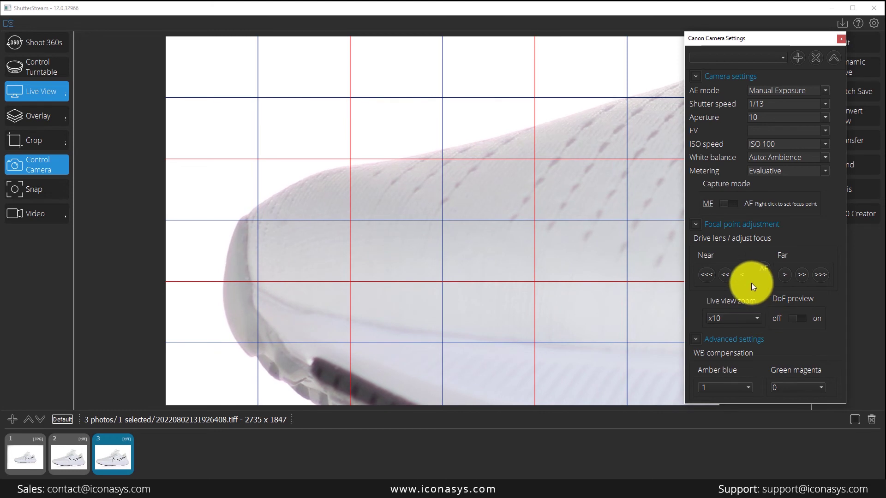
left_click(726, 274)
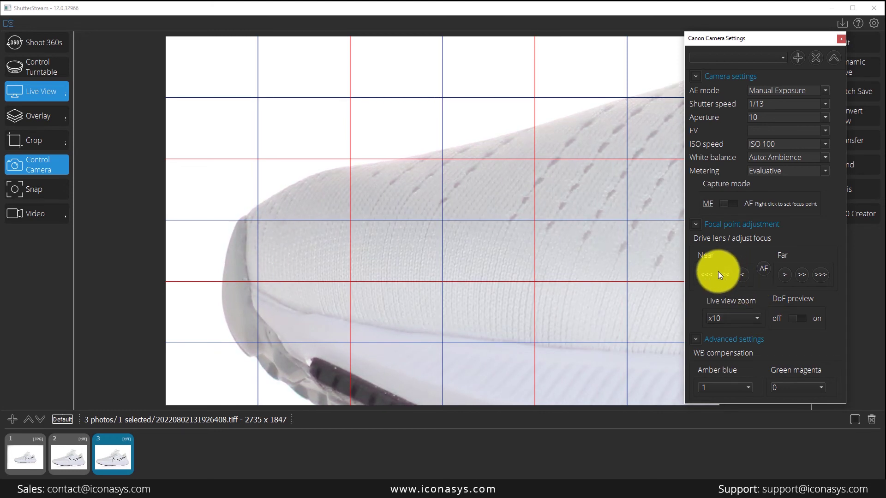
left_click(740, 320)
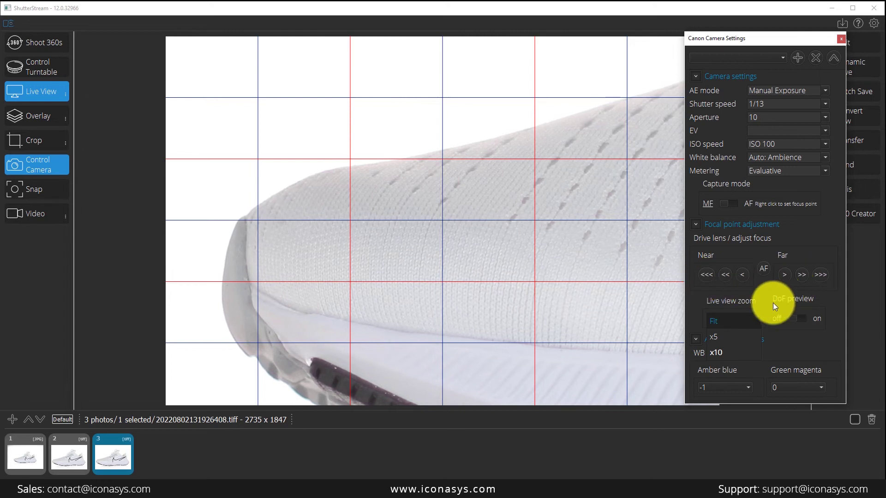
Set the live view zoom back to Fit to show the whole sneaker.
left_click(731, 323)
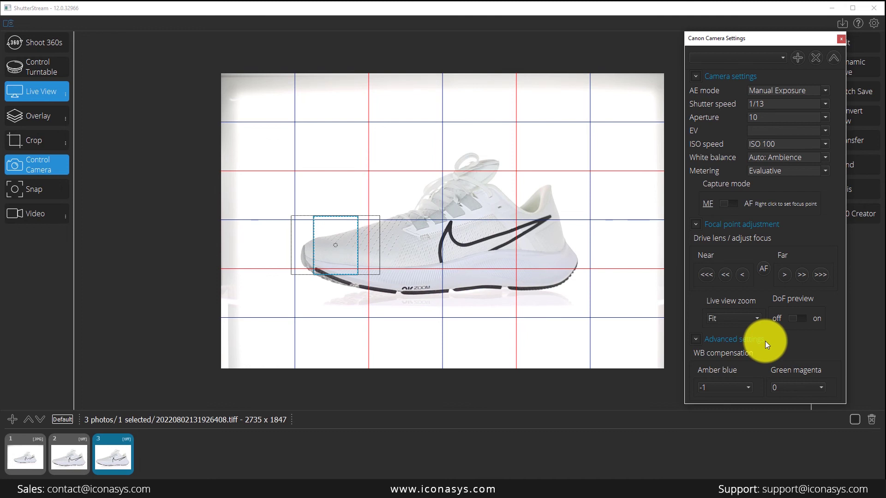
Collapse the Focal point adjustment and Advanced settings sections of the camera panel.
left_click(696, 340)
left_click(698, 225)
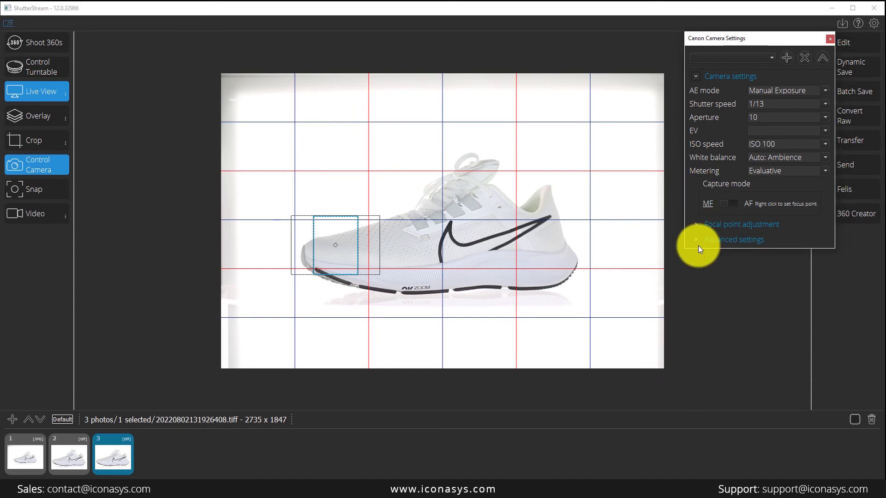
left_click(695, 224)
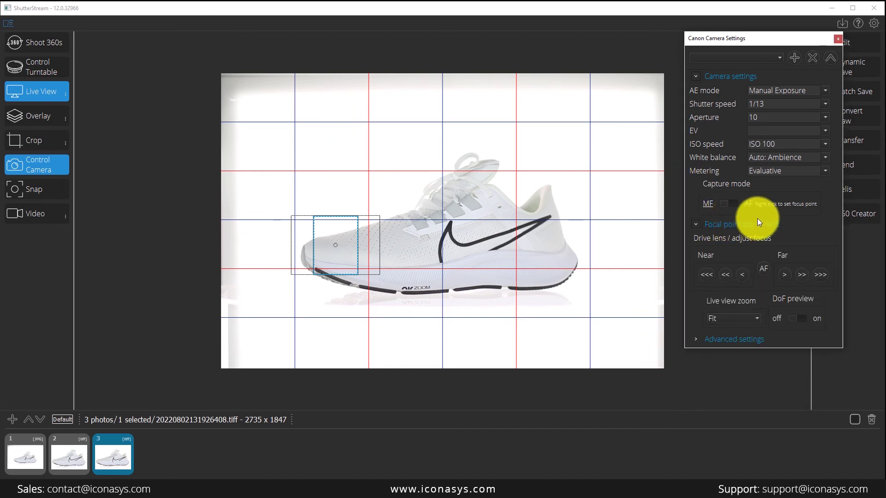
left_click(696, 340)
left_click(696, 340)
left_click(695, 225)
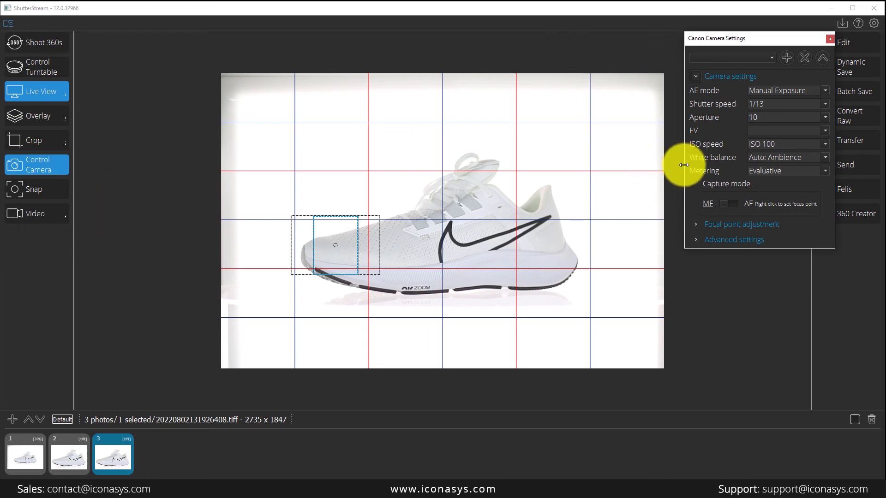
Capture a shoe photo and a sole photo, re-enabling Live View after each shot.
left_click(30, 190)
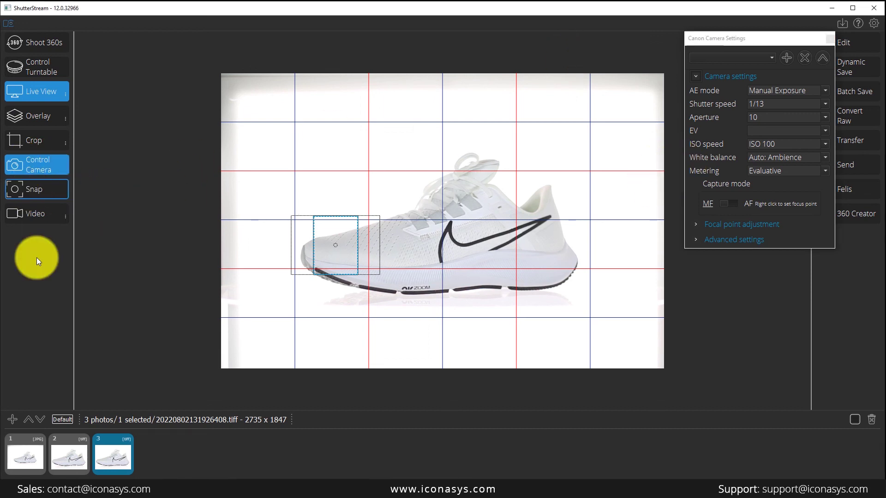
left_click(40, 84)
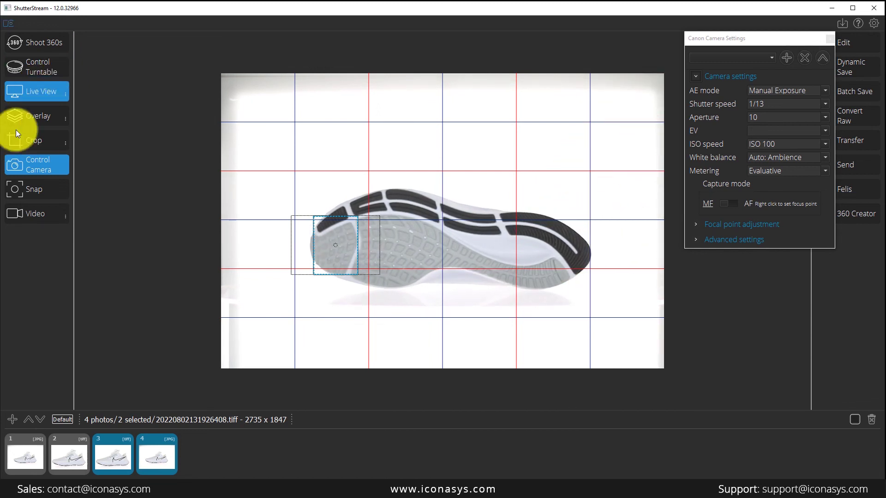
left_click(24, 190)
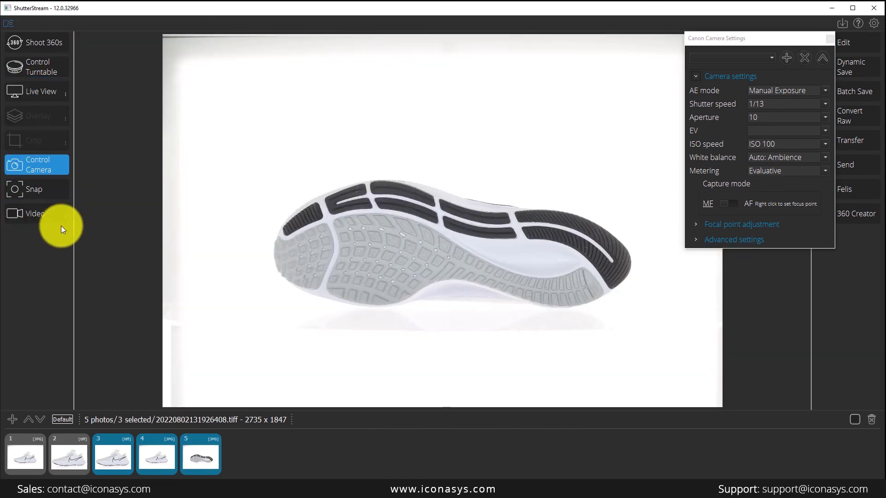
left_click(30, 83)
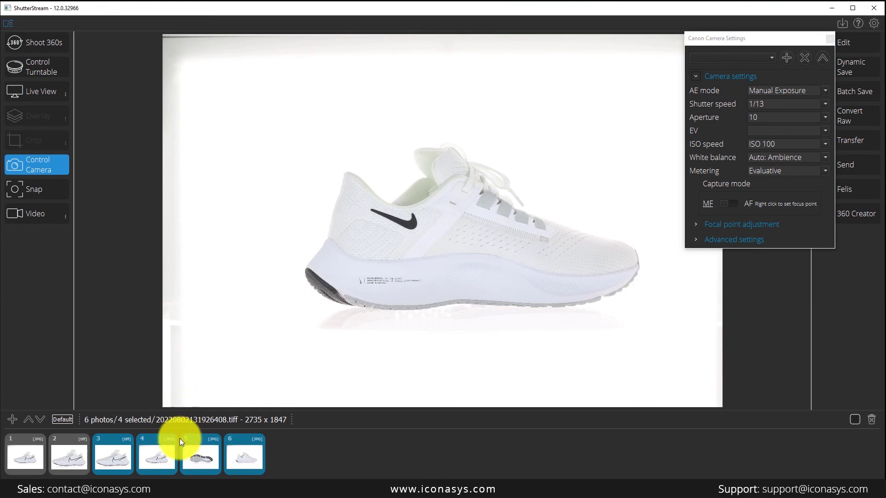
Review photos 4, 5 and 6, ending on the side-view shot.
left_click(176, 444)
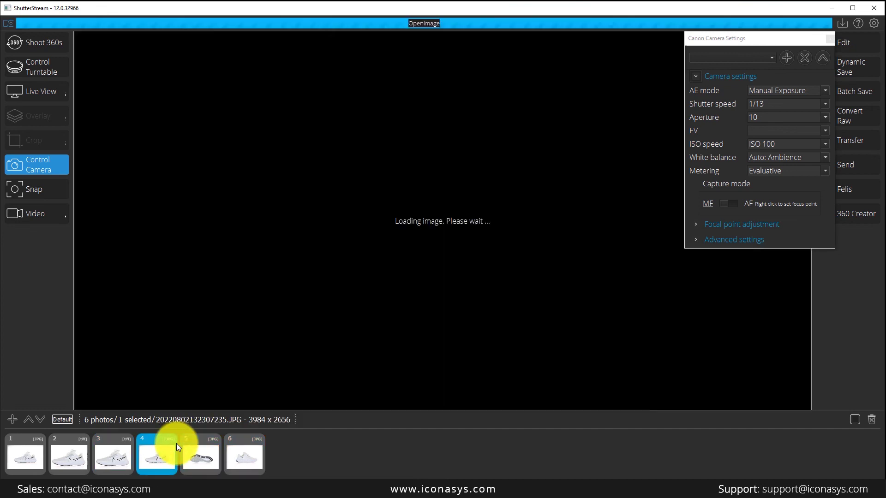
left_click(199, 456)
left_click(238, 453)
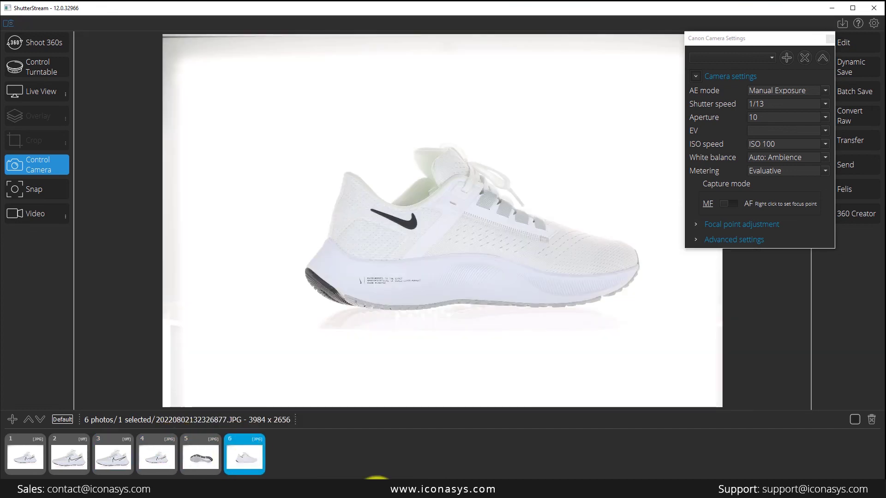